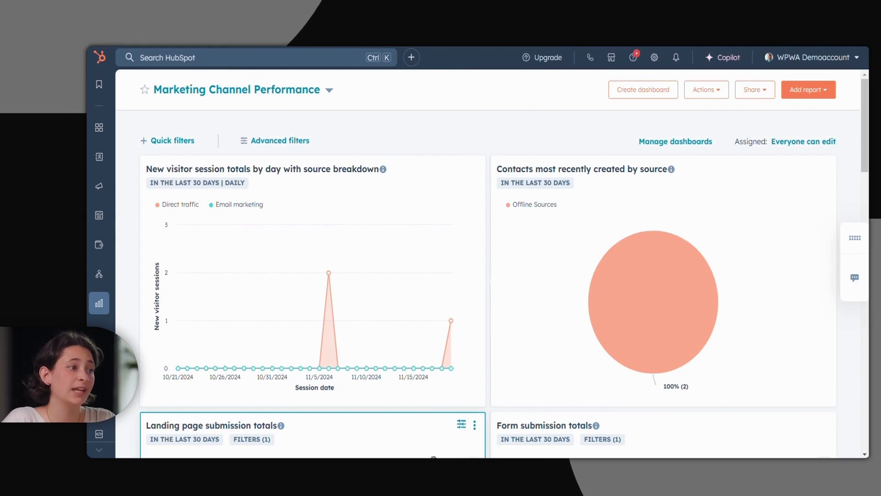
# - Go to Settings > Data Management > Properties, keep Contact properties selected and search the properties
pyautogui.click(654, 58)
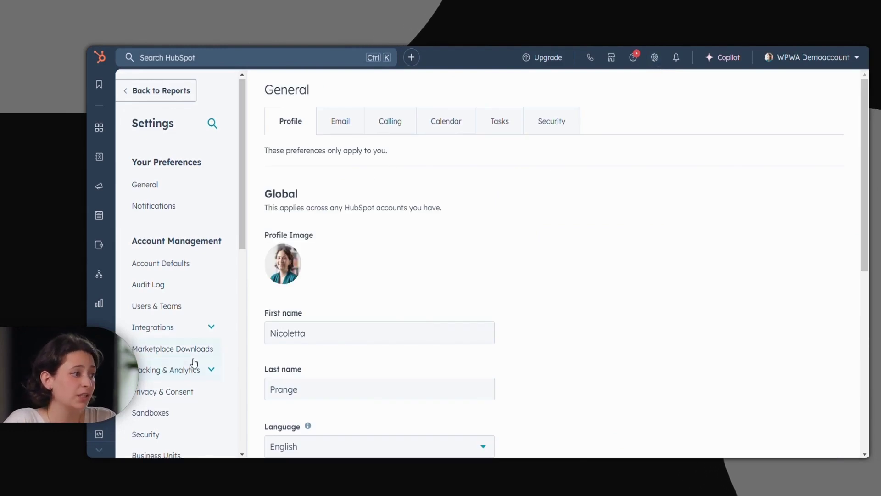
pyautogui.scroll(-5, 194, 362)
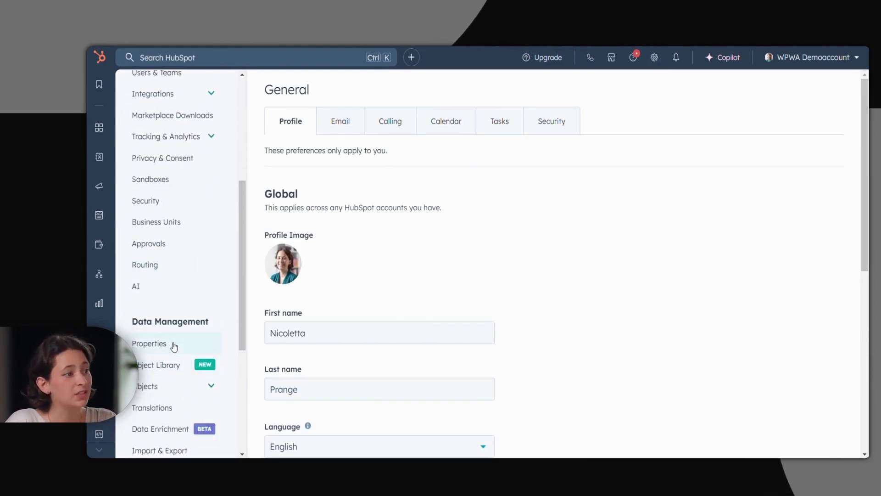
pyautogui.click(172, 345)
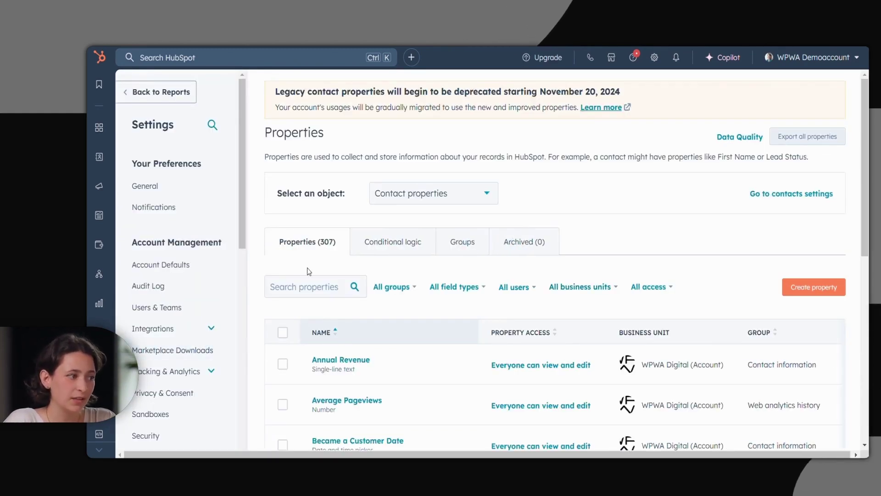
pyautogui.scroll(-1, 309, 271)
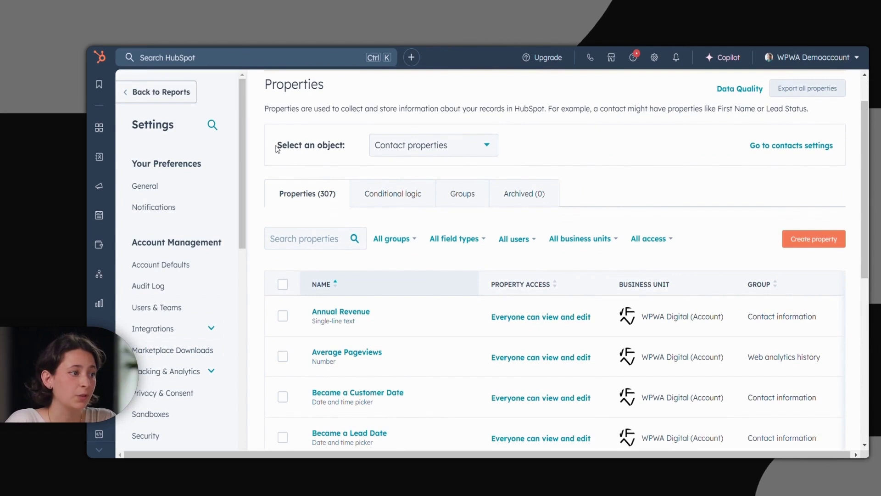
pyautogui.moveTo(277, 149); pyautogui.dragTo(351, 153)
pyautogui.click(383, 152)
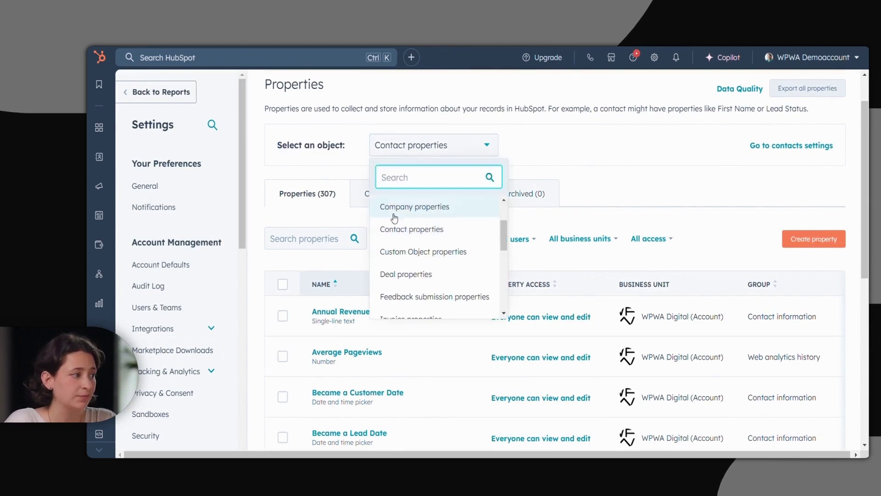
pyautogui.click(397, 232)
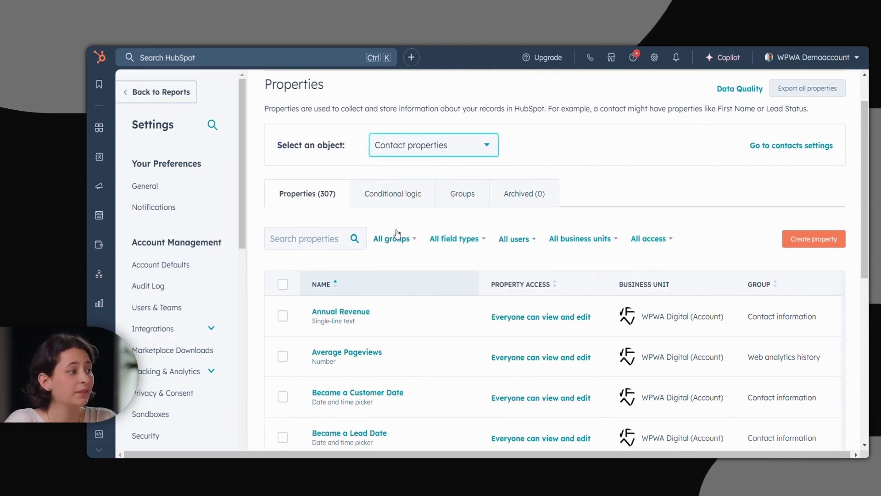
pyautogui.click(323, 247)
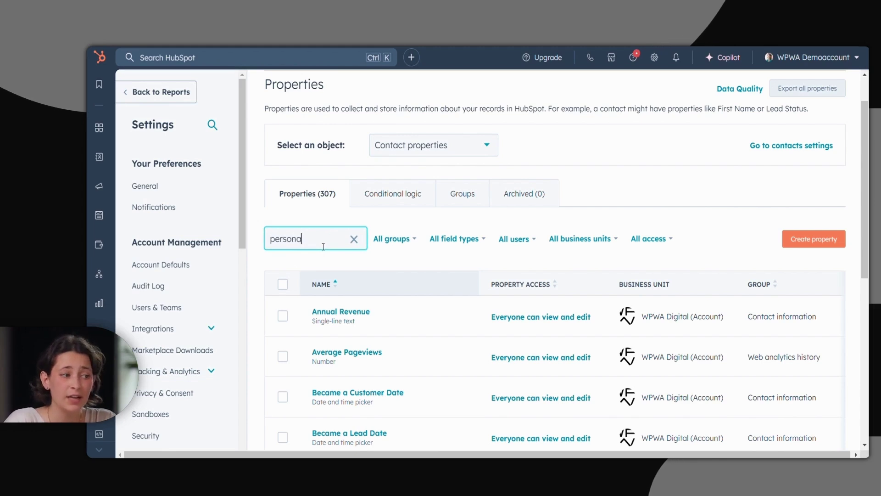
# - Open the Persona property's field type to see the existing personas
pyautogui.click(321, 360)
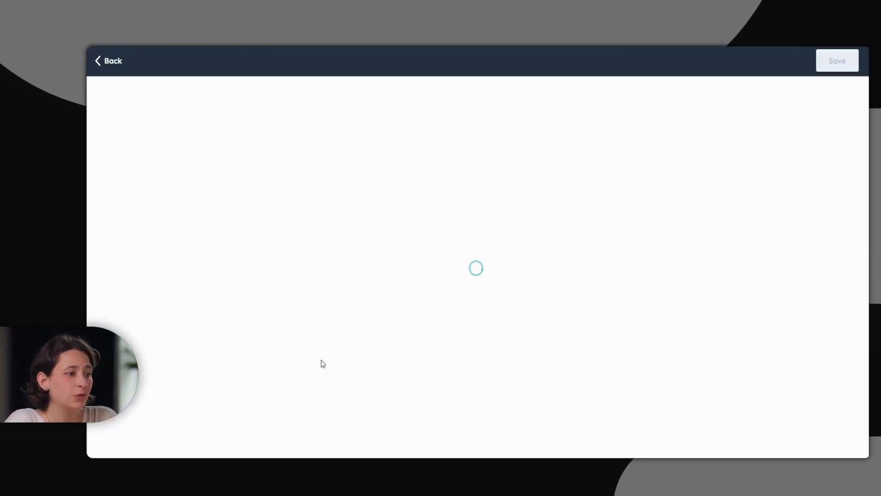
pyautogui.click(137, 156)
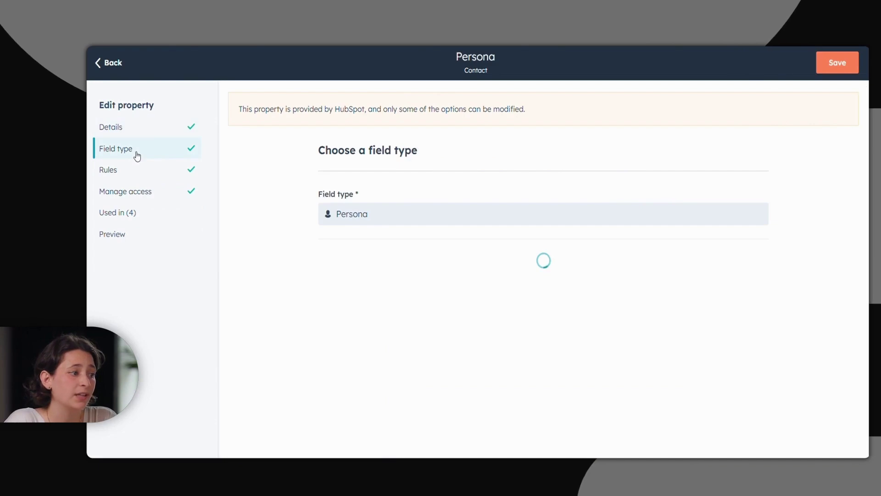
pyautogui.scroll(-1, 232, 296)
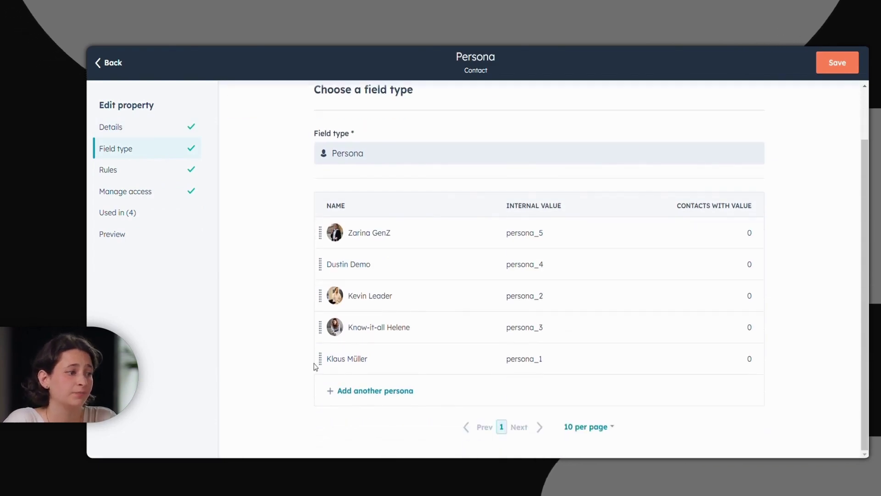
# - Add a new persona named 'Test' with description 'Test' and save it
pyautogui.click(357, 395)
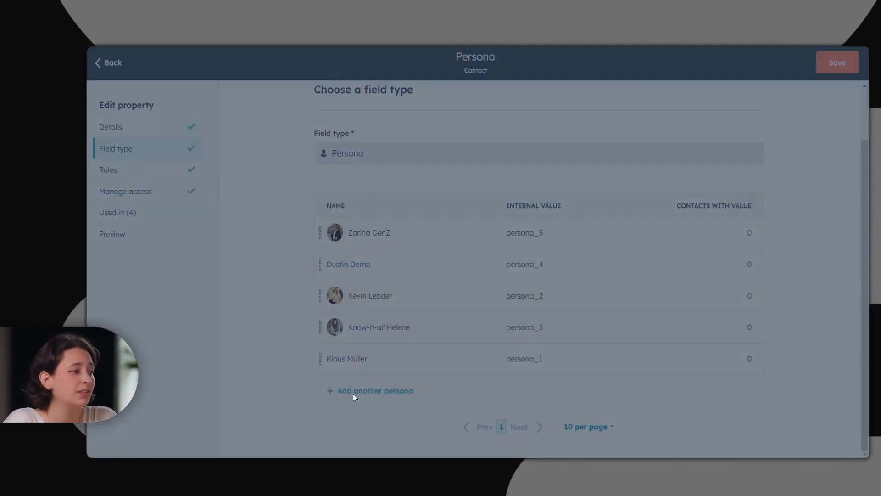
pyautogui.click(433, 331)
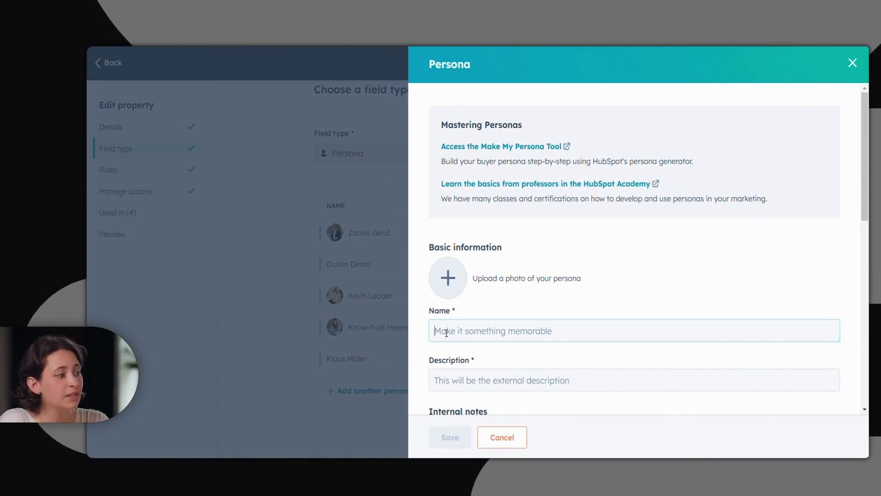
pyautogui.write('Test')
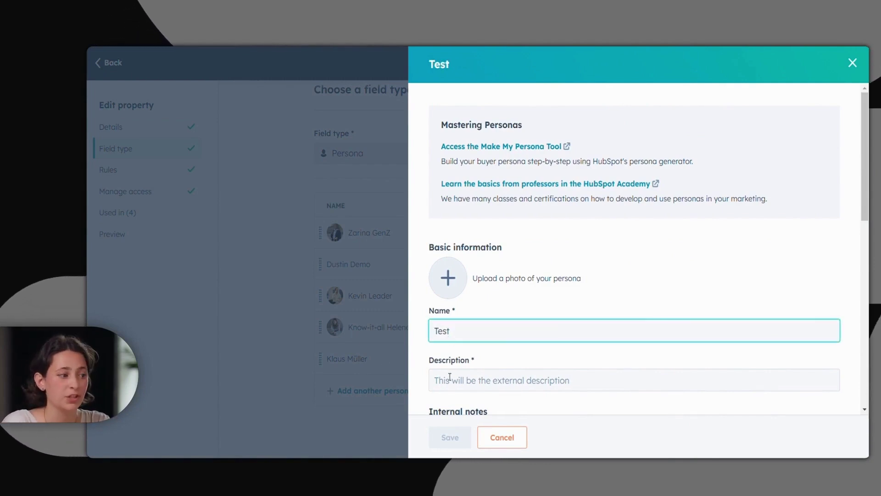
pyautogui.click(448, 381)
pyautogui.write('Test')
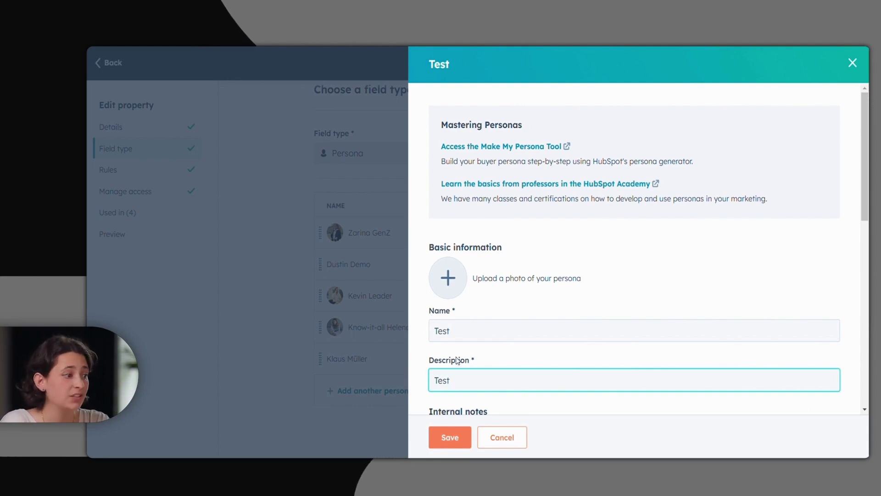
pyautogui.scroll(-5, 477, 363)
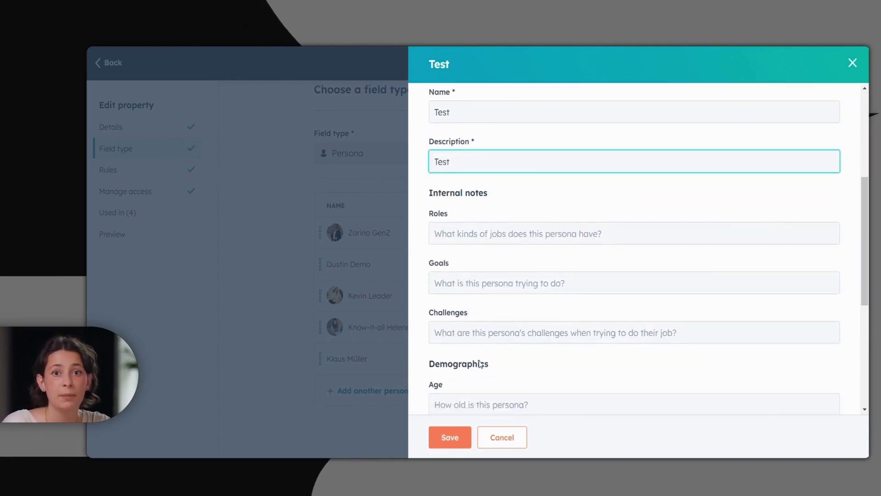
pyautogui.scroll(-5, 479, 364)
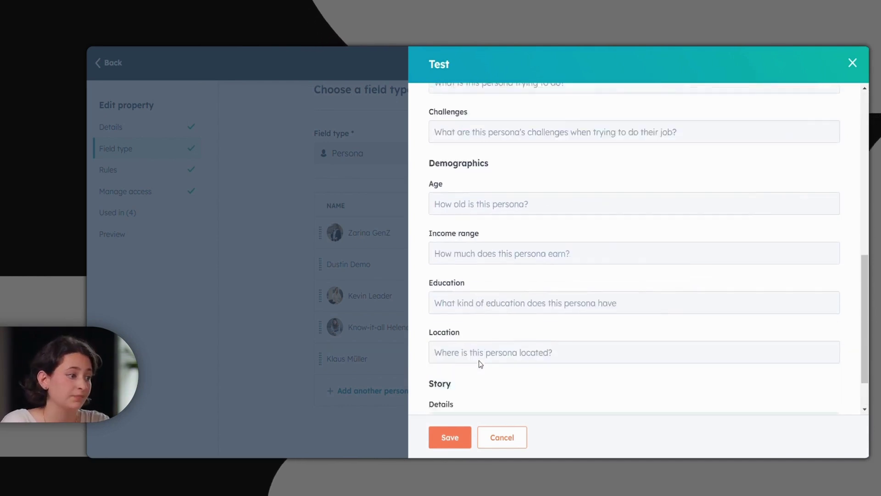
pyautogui.scroll(10, 479, 364)
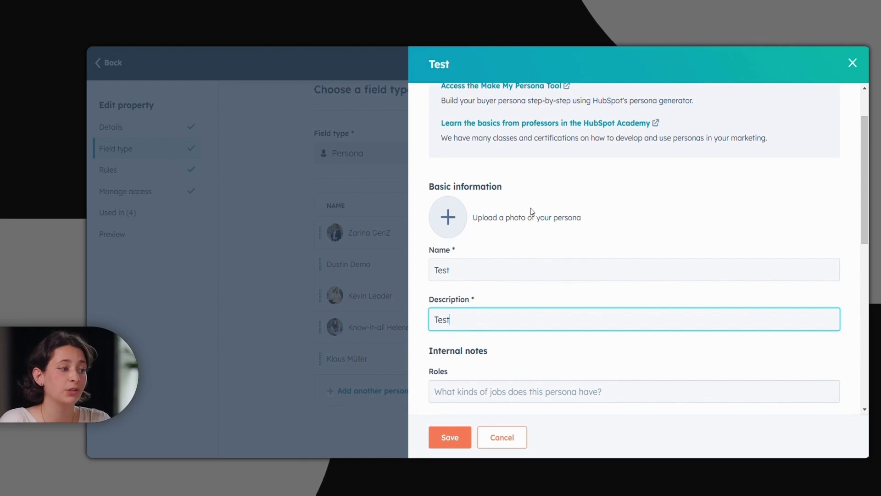
pyautogui.scroll(-1, 504, 343)
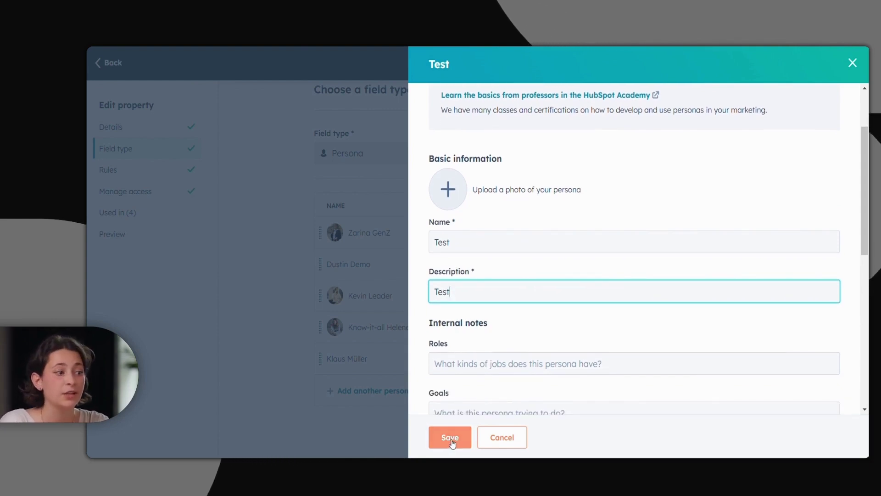
pyautogui.click(471, 438)
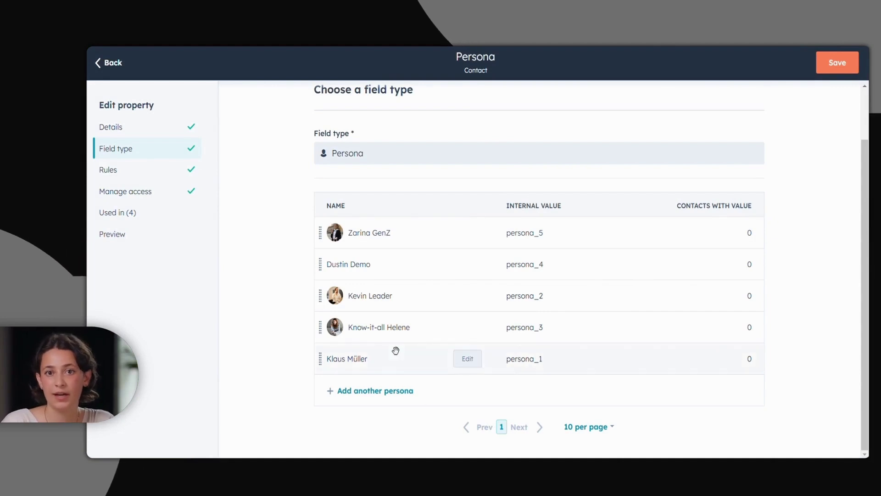
# - Open the Know-it-all Helene persona panel and begin deleting it
pyautogui.moveTo(393, 337)
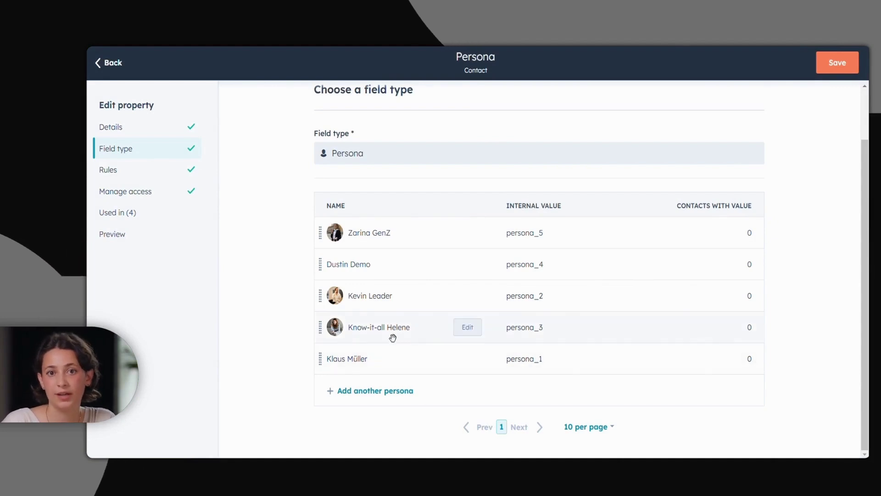
pyautogui.click(467, 328)
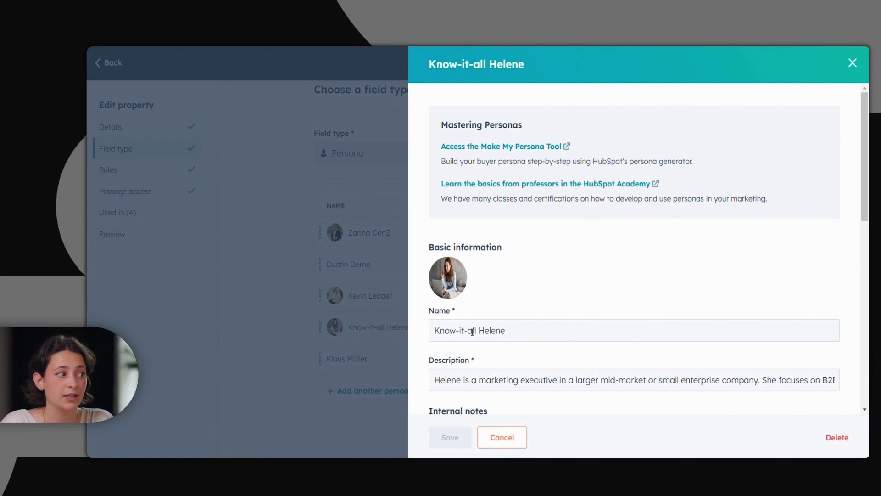
pyautogui.scroll(-10, 475, 333)
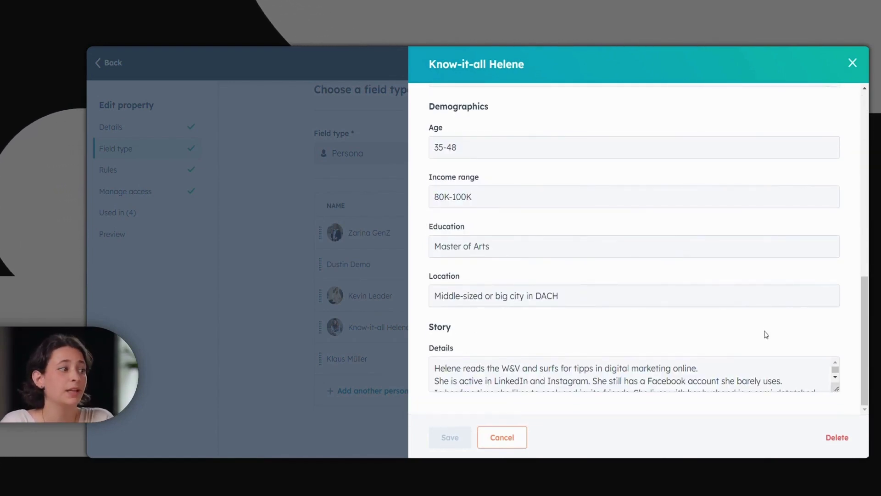
pyautogui.click(846, 441)
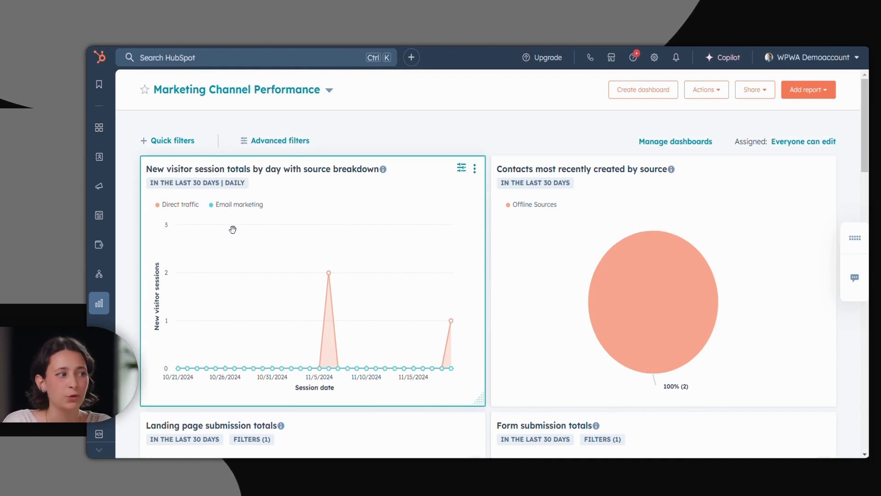
# - Go to Automations > Workflows and edit the 'Add Contacts to a Persona' workflow's actions
pyautogui.moveTo(100, 281)
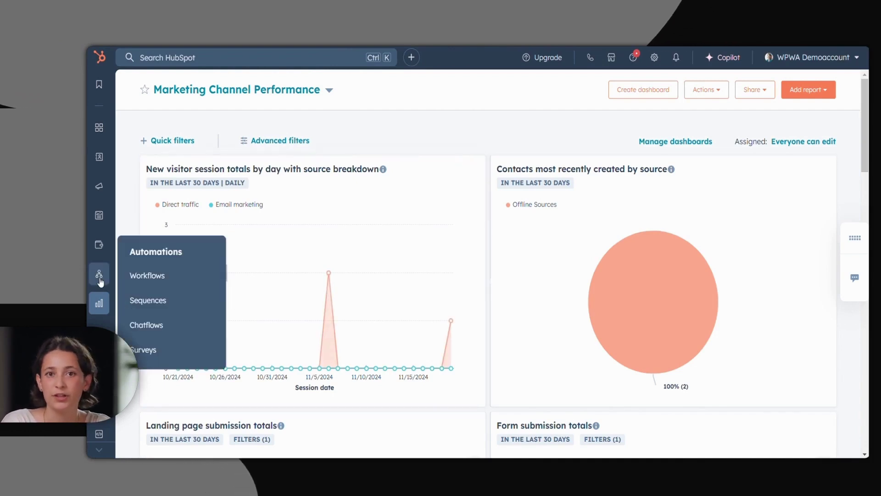
pyautogui.click(149, 273)
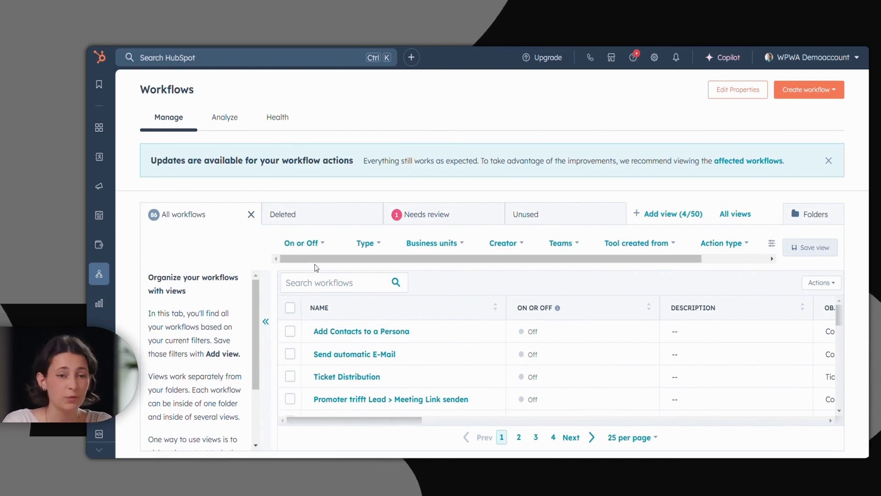
pyautogui.moveTo(345, 334)
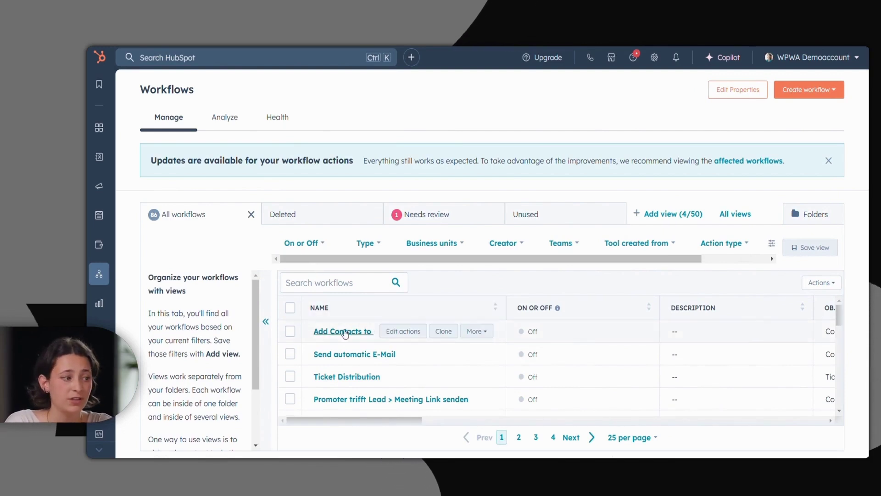
pyautogui.click(390, 333)
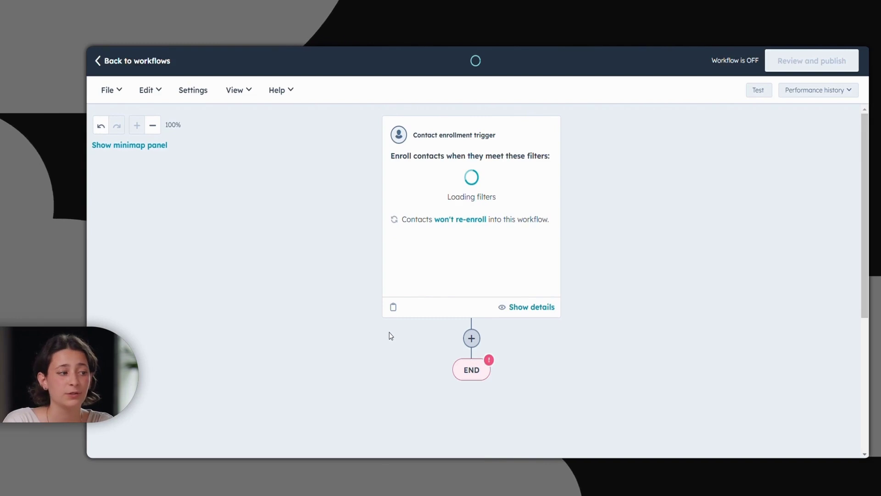
# - Add a contact Industry equals 'software' criterion to the Deutschland enrollment trigger
pyautogui.click(456, 242)
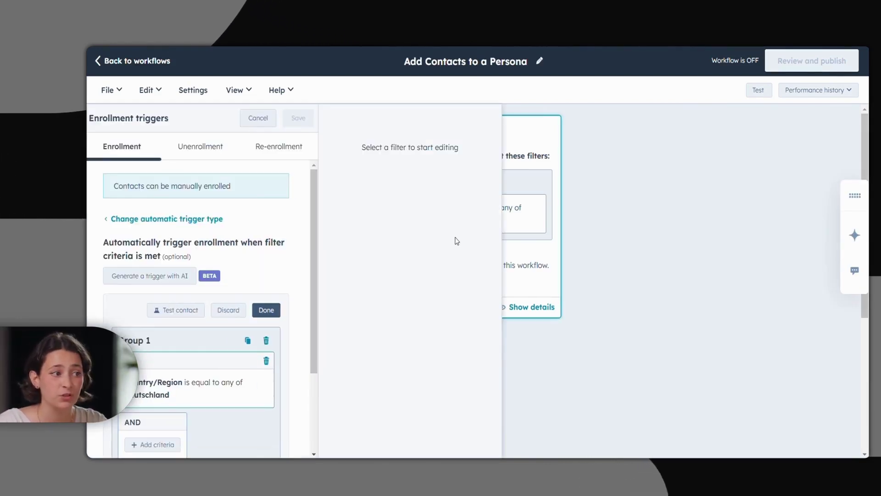
pyautogui.click(160, 444)
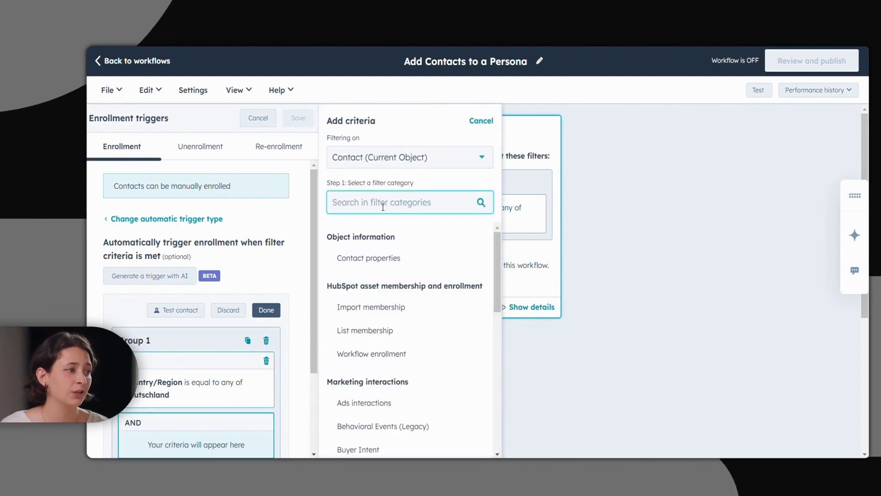
pyautogui.click(388, 167)
pyautogui.click(388, 166)
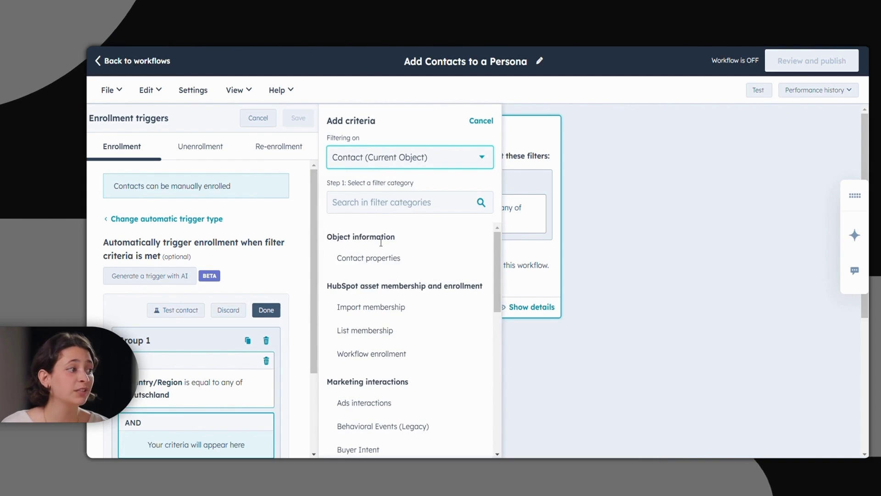
pyautogui.click(374, 260)
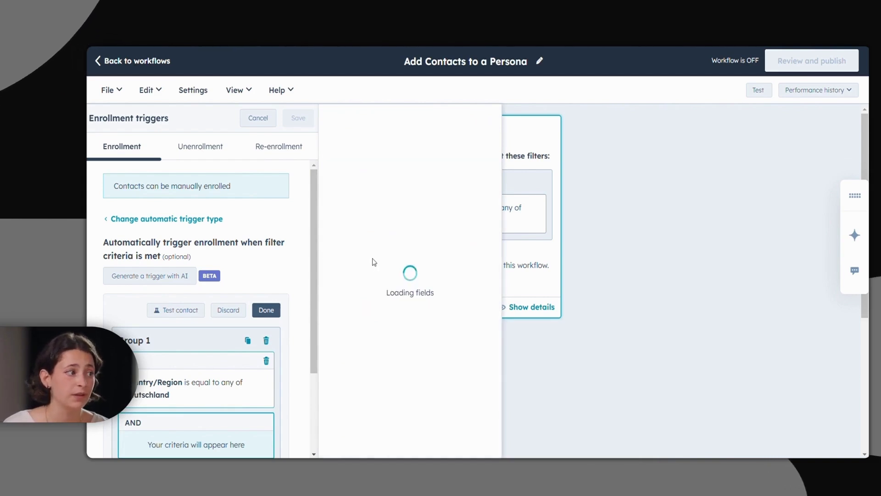
pyautogui.write('indu')
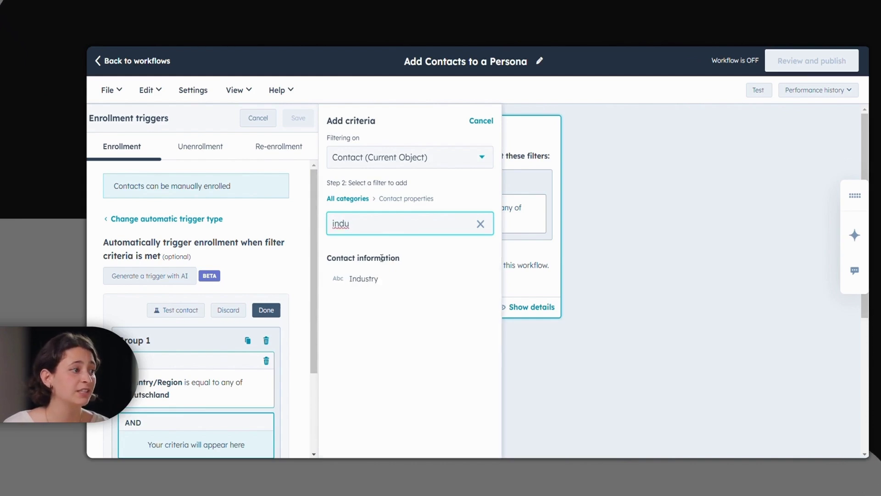
pyautogui.click(374, 280)
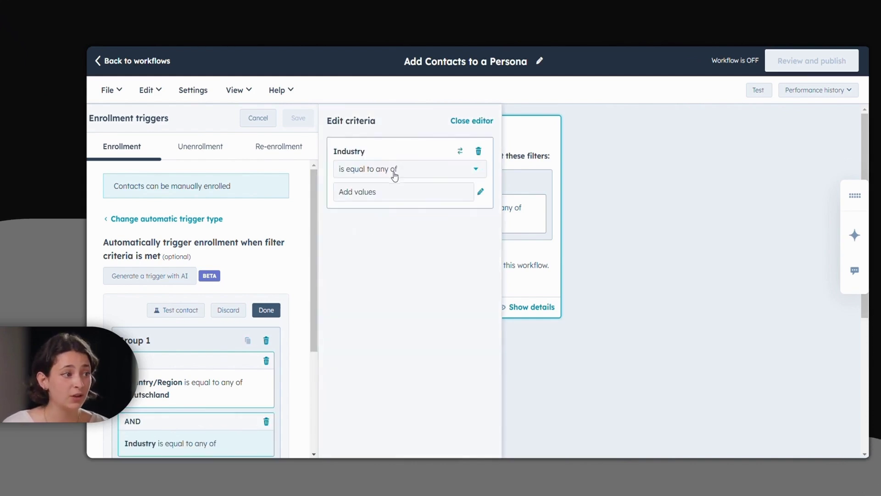
pyautogui.click(390, 201)
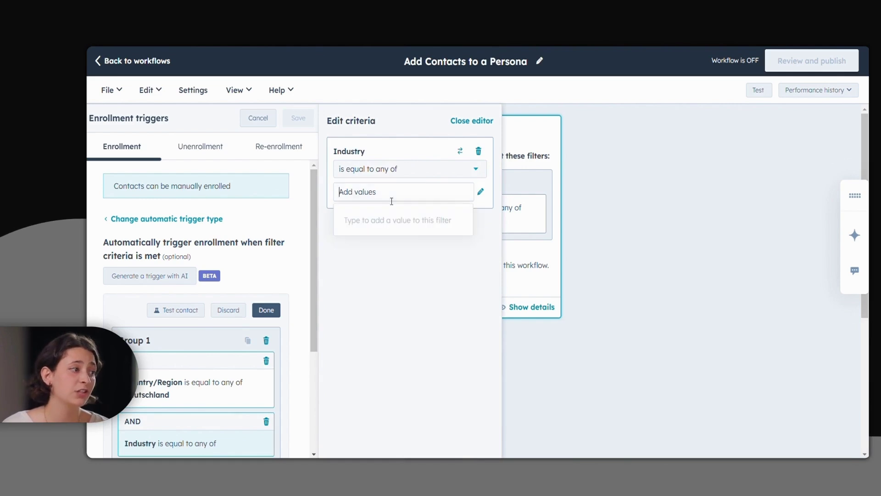
pyautogui.write('software')
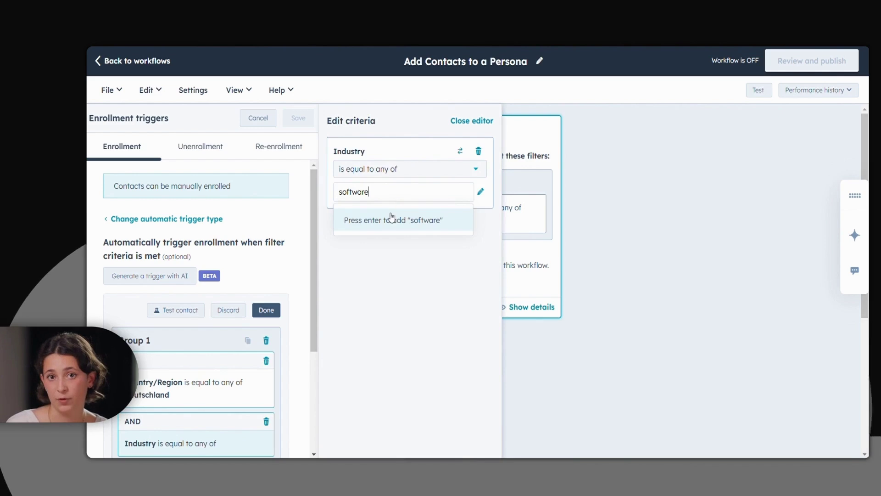
pyautogui.press('Return')
pyautogui.click(527, 304)
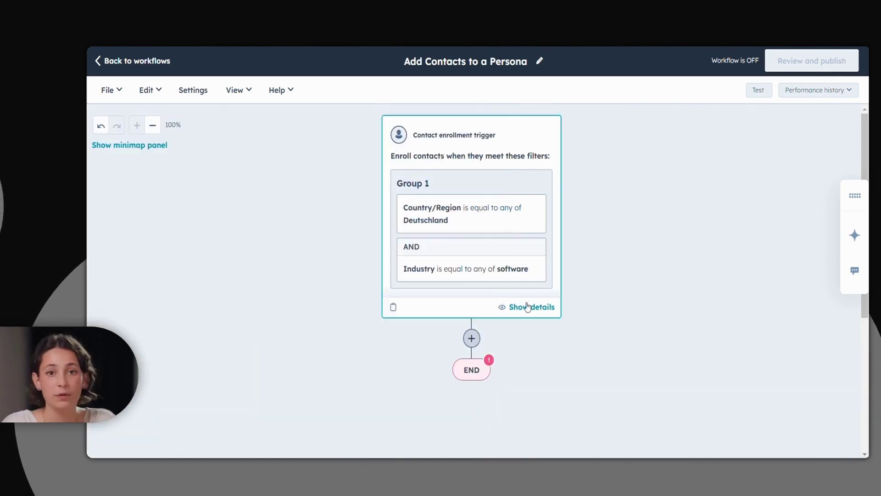
# - Add an Edit record action setting the Persona property to Know-it-all Helene and save it
pyautogui.click(471, 338)
pyautogui.click(211, 394)
pyautogui.click(222, 233)
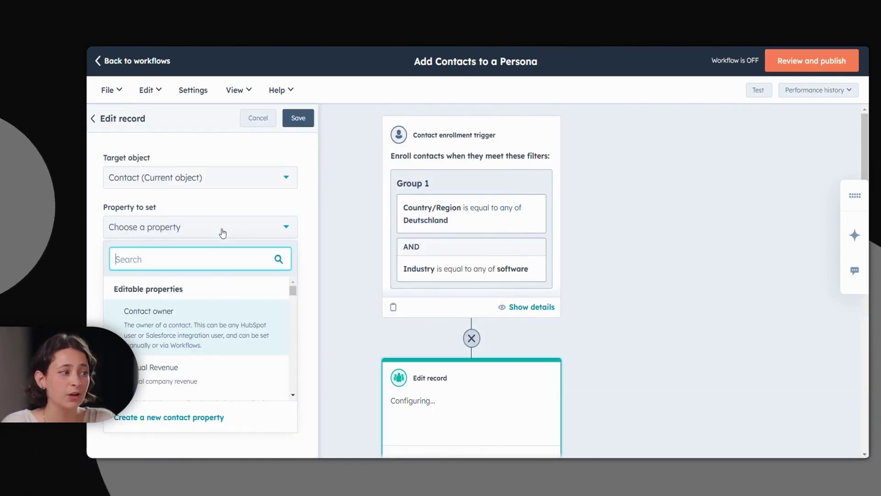
pyautogui.write('perso')
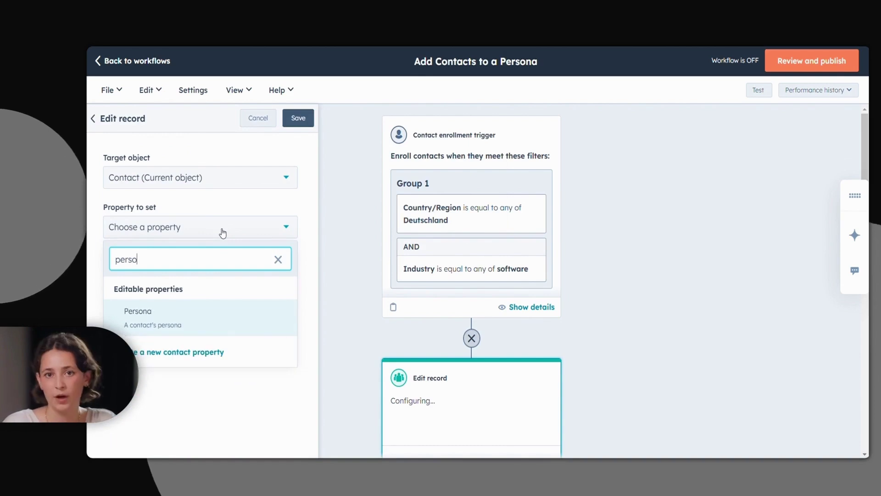
pyautogui.write('na')
pyautogui.click(203, 324)
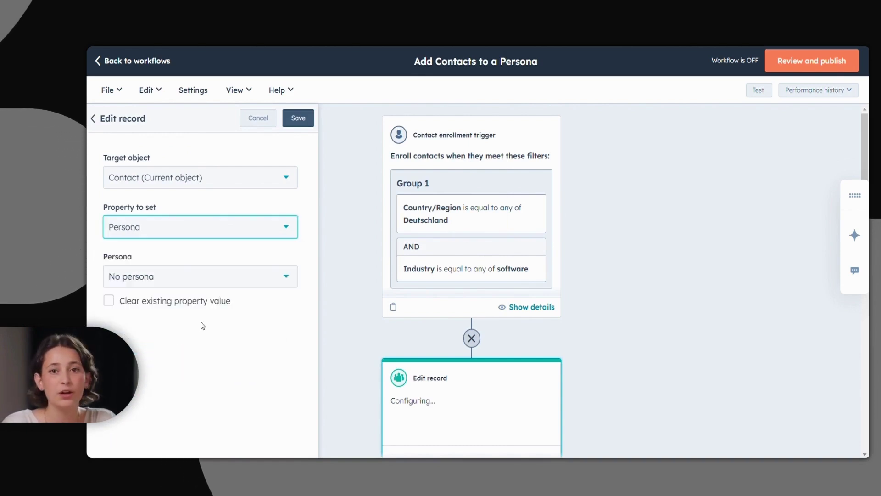
pyautogui.click(216, 275)
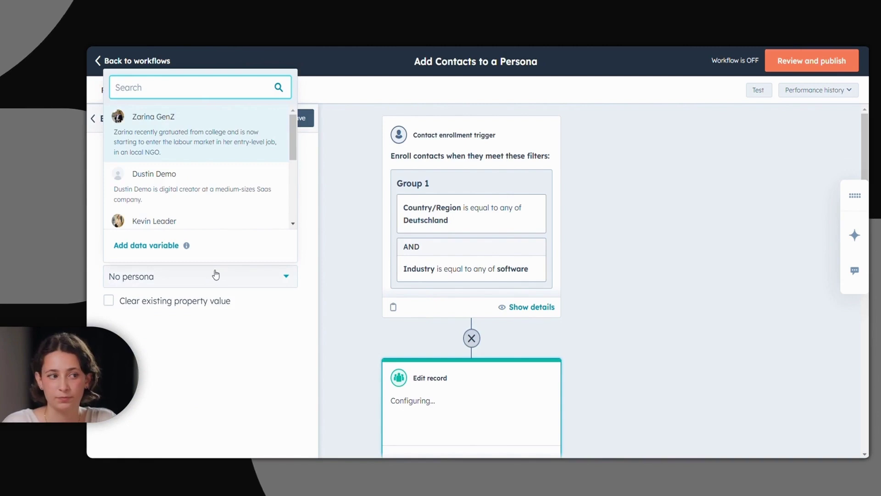
pyautogui.scroll(-2, 222, 190)
pyautogui.click(222, 191)
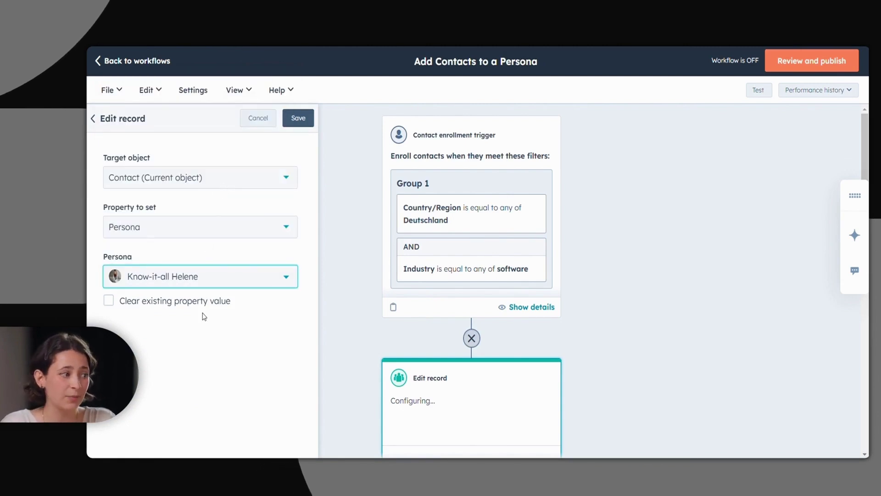
pyautogui.click(299, 119)
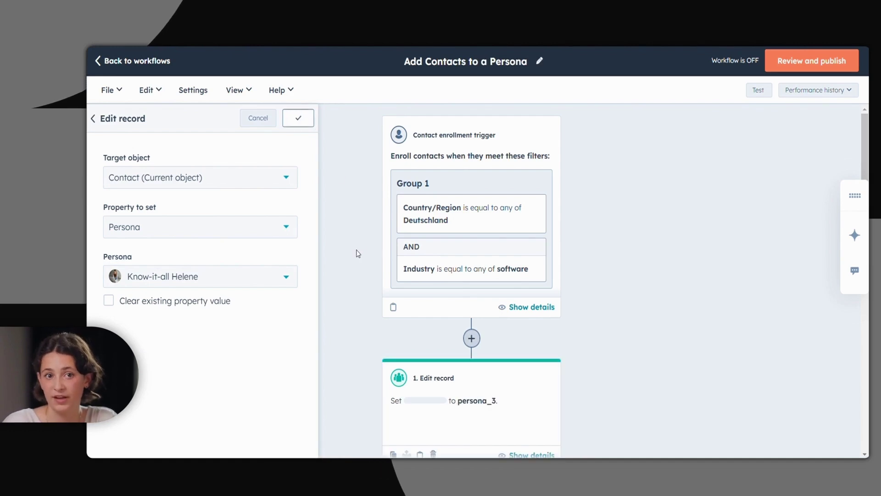
pyautogui.scroll(-2, 368, 262)
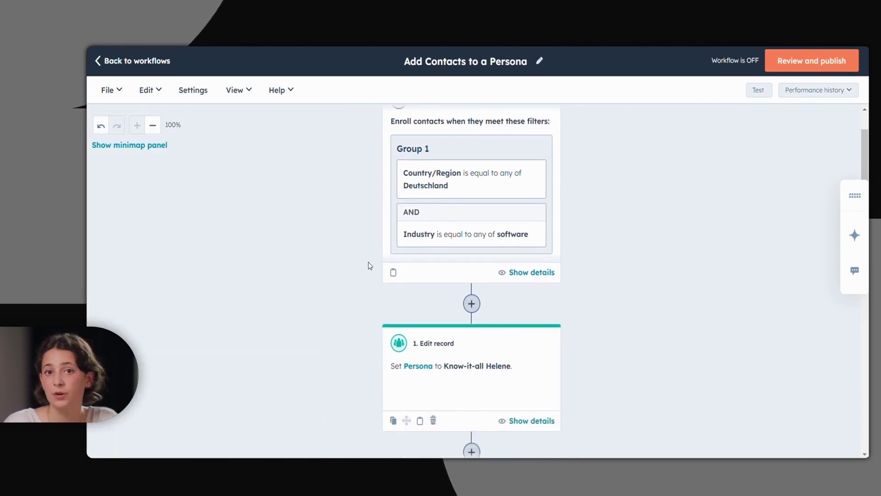